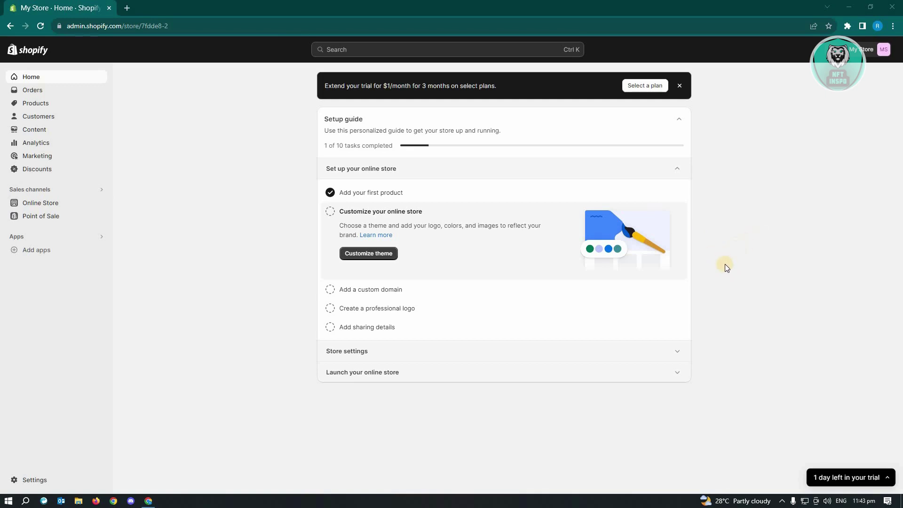
Step: Go to the store's Settings and open Payments to reach the add payment methods search
{"action": "left_click", "coordinate": [44, 479]}
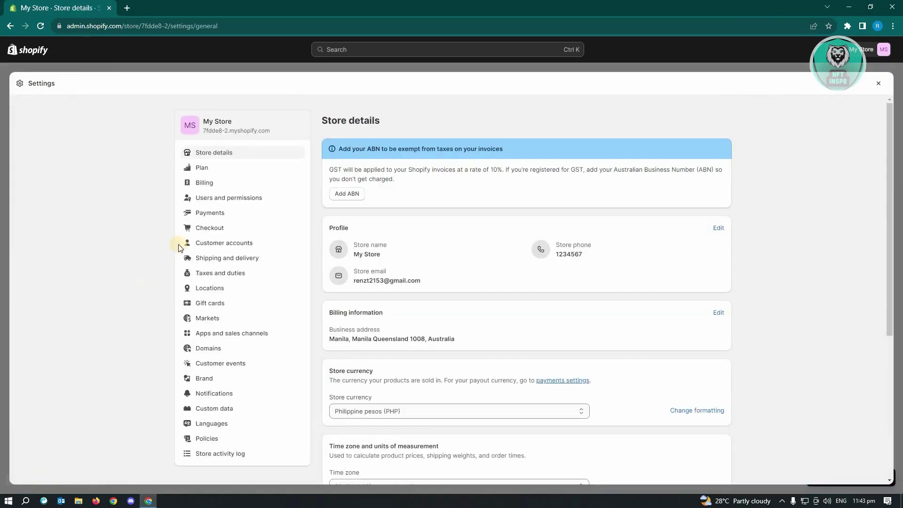
{"action": "left_click", "coordinate": [207, 213]}
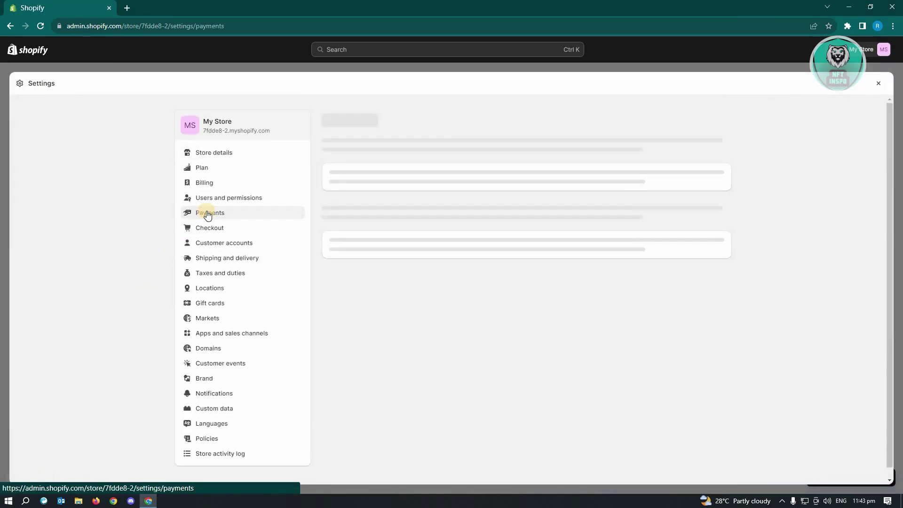
{"action": "scroll", "coordinate": [458, 240], "scroll_direction": "down", "scroll_amount": 2}
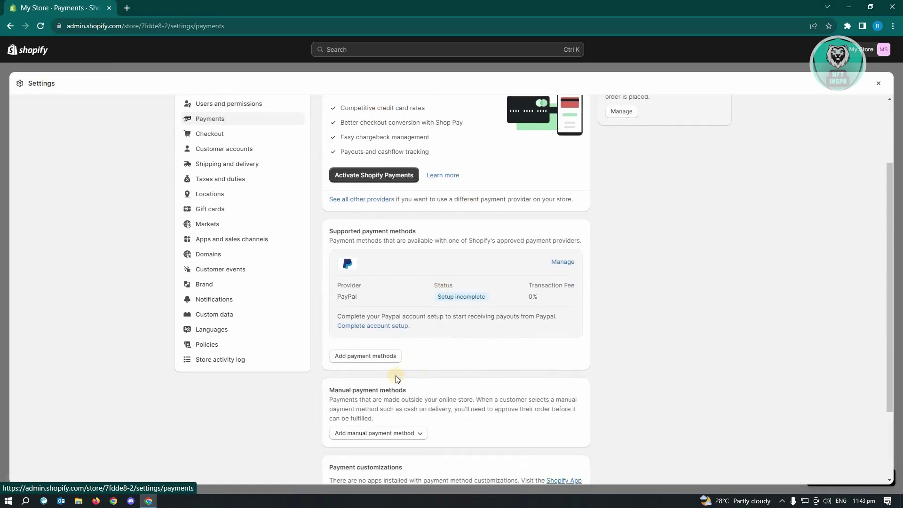
{"action": "left_click", "coordinate": [374, 357]}
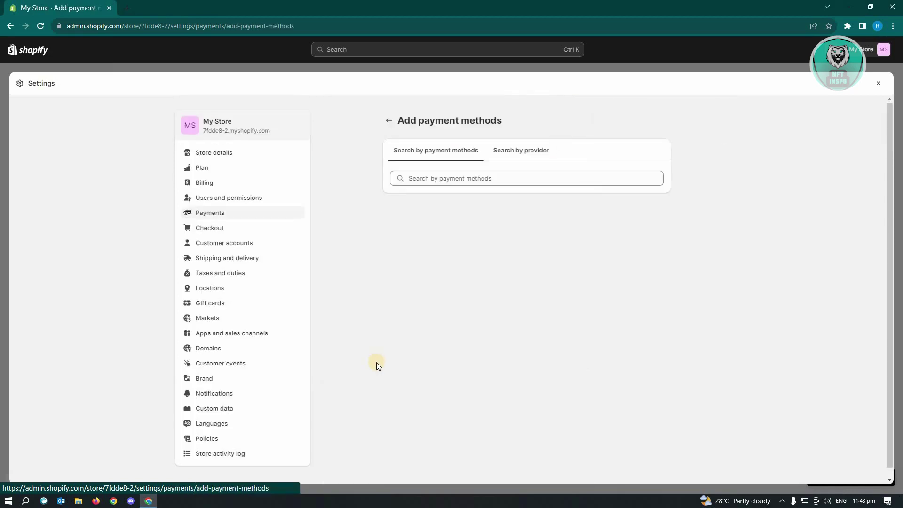
{"action": "left_click", "coordinate": [437, 178]}
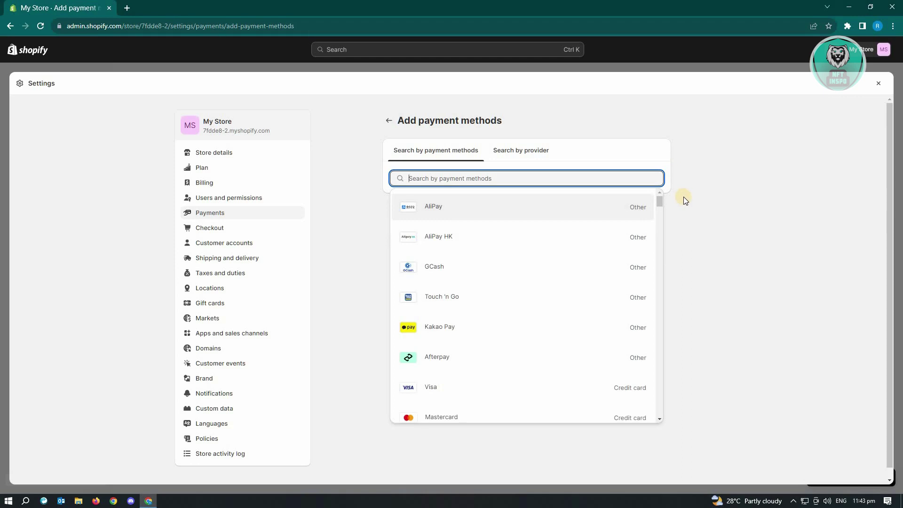
{"action": "scroll", "coordinate": [630, 248], "scroll_direction": "down", "scroll_amount": 1}
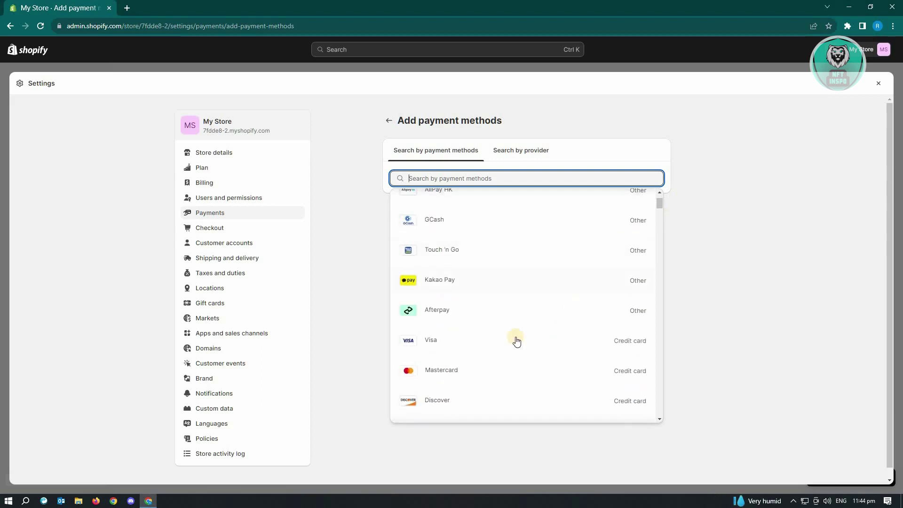
{"action": "left_click", "coordinate": [486, 372]}
{"action": "left_click", "coordinate": [752, 244]}
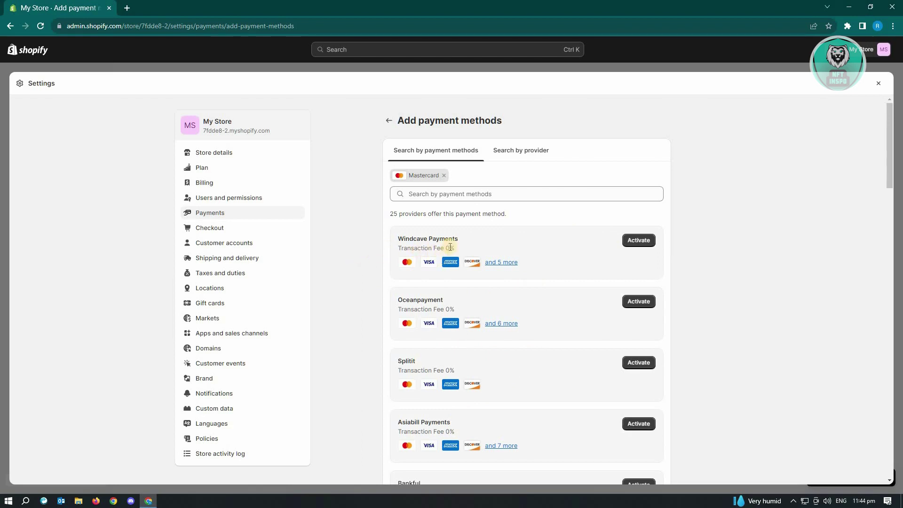
Step: Clear the Mastercard filter after the 'WISE' search finds nothing, then load wise.com in a new tab
{"action": "left_click", "coordinate": [444, 175]}
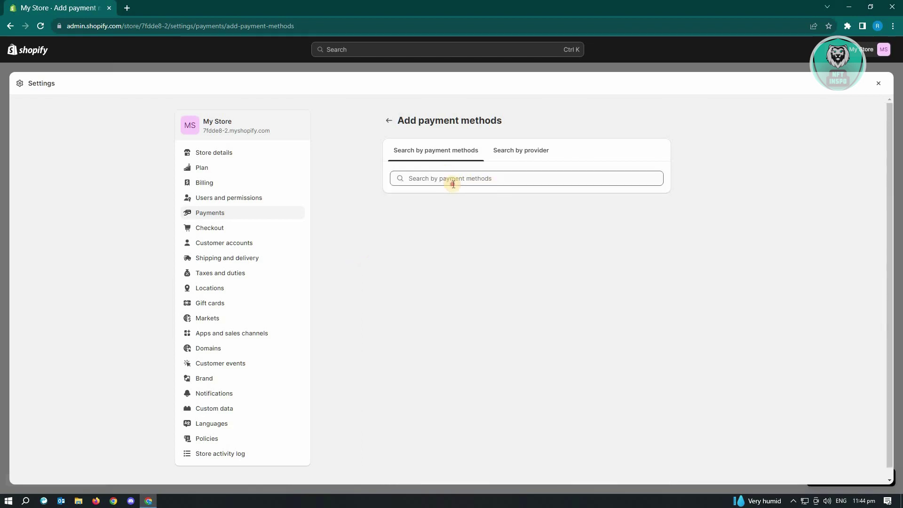
{"action": "type", "text": "W"}
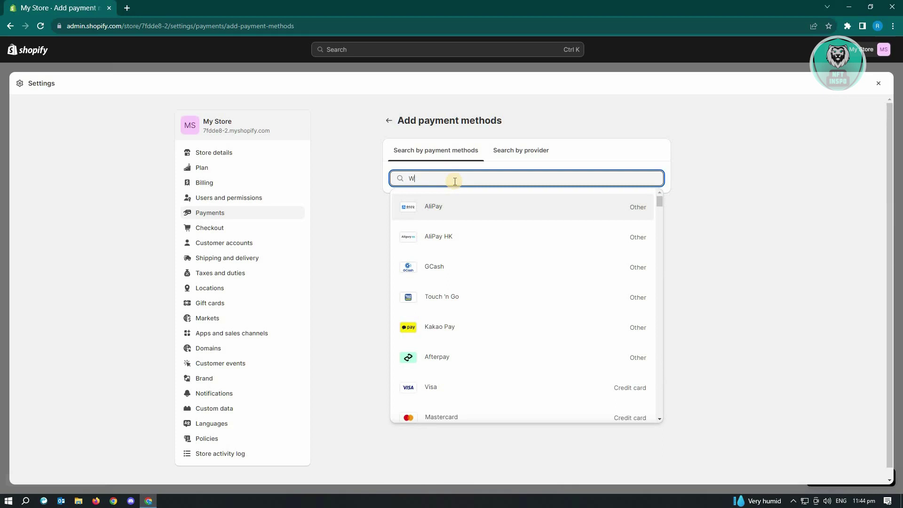
{"action": "type", "text": "ISE"}
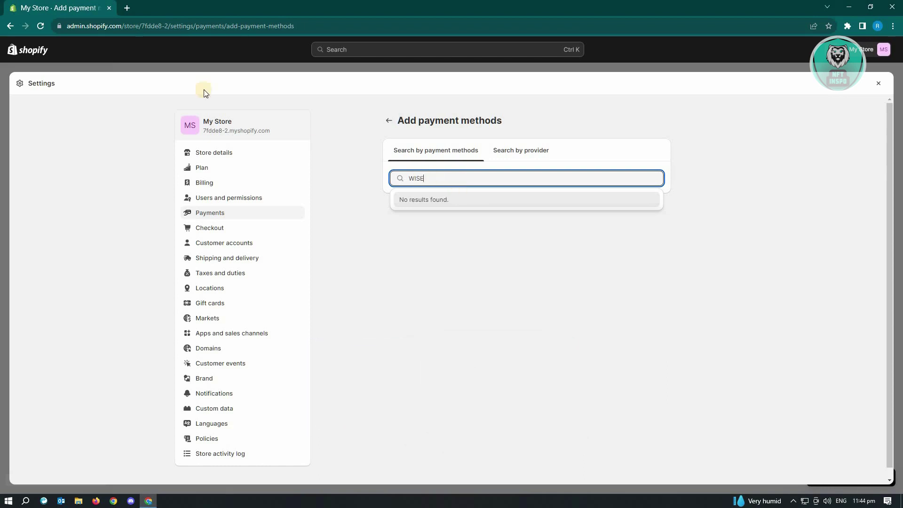
{"action": "left_click", "coordinate": [125, 7]}
{"action": "type", "text": "wise"}
{"action": "key", "text": "Return"}
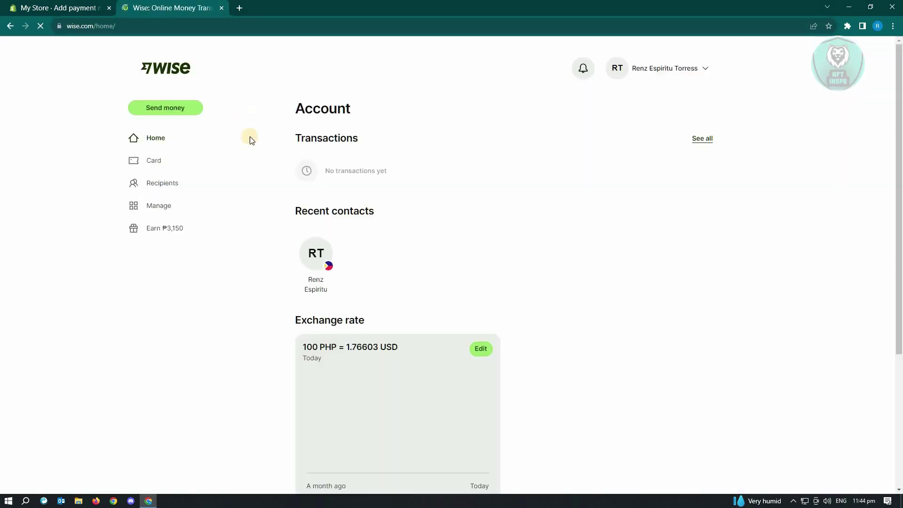
Step: Choose Open a business account from the Wise account menu and begin the setup
{"action": "left_click", "coordinate": [702, 71]}
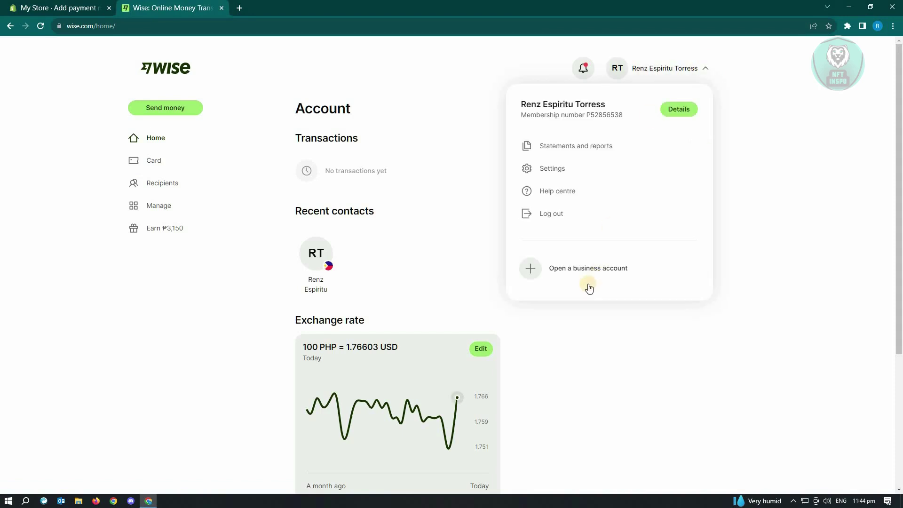
{"action": "left_click", "coordinate": [577, 275]}
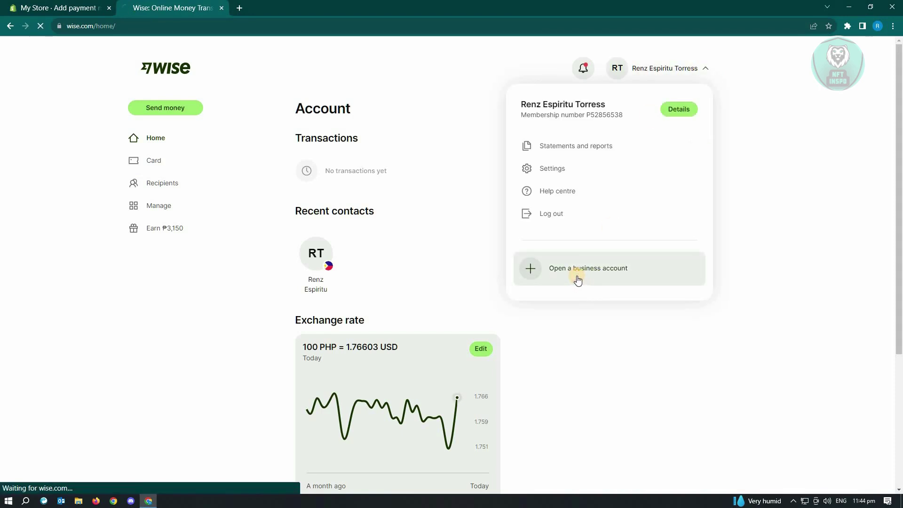
{"action": "scroll", "coordinate": [563, 274], "scroll_direction": "down", "scroll_amount": 1}
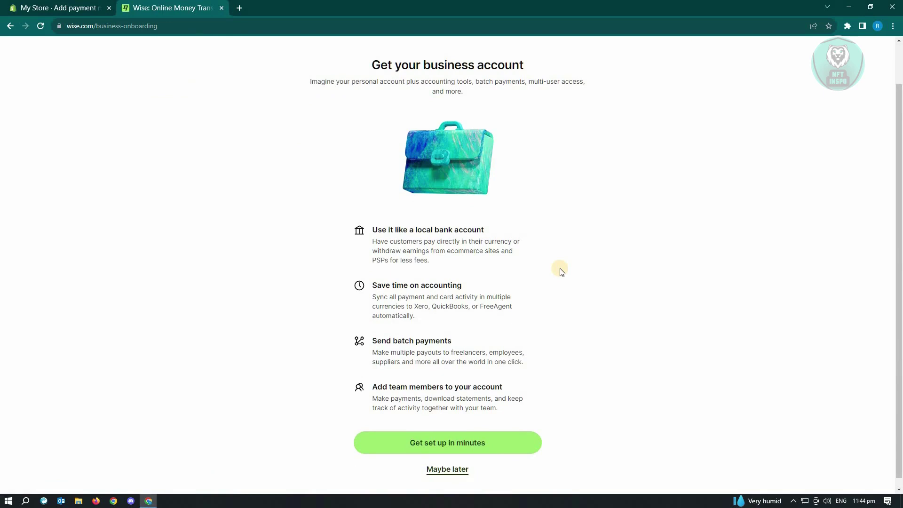
{"action": "scroll", "coordinate": [566, 355], "scroll_direction": "down", "scroll_amount": 1}
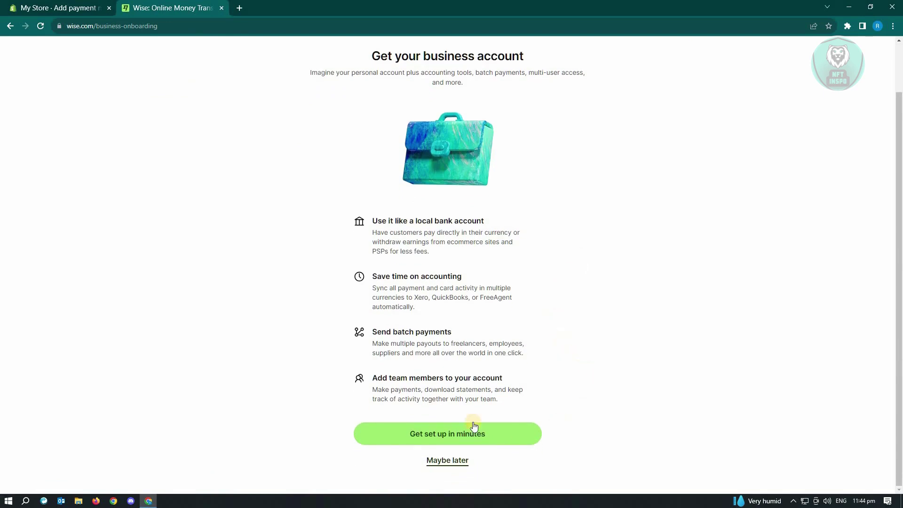
{"action": "left_click", "coordinate": [438, 441]}
Step: Return to My Store, close the Settings overlay, and open the Help Center from the store avatar menu
{"action": "left_click", "coordinate": [85, 7]}
{"action": "left_click", "coordinate": [879, 83]}
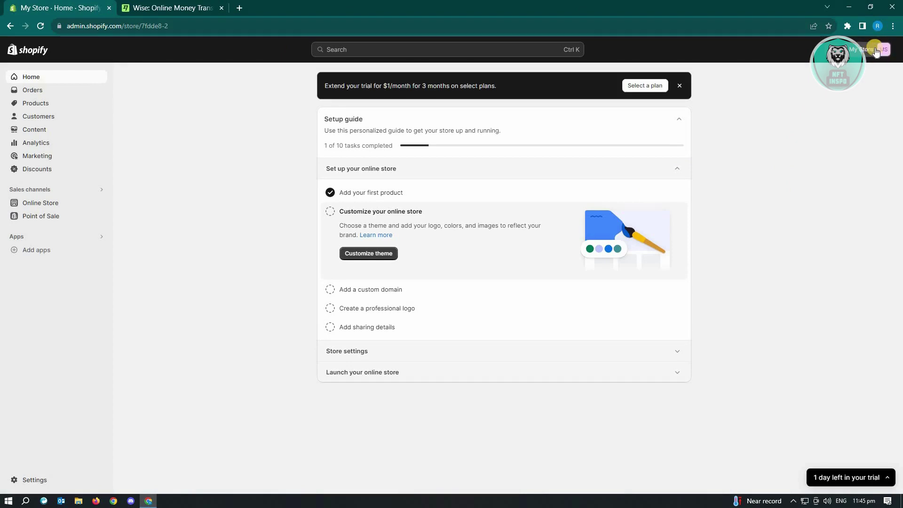
{"action": "left_click", "coordinate": [875, 53]}
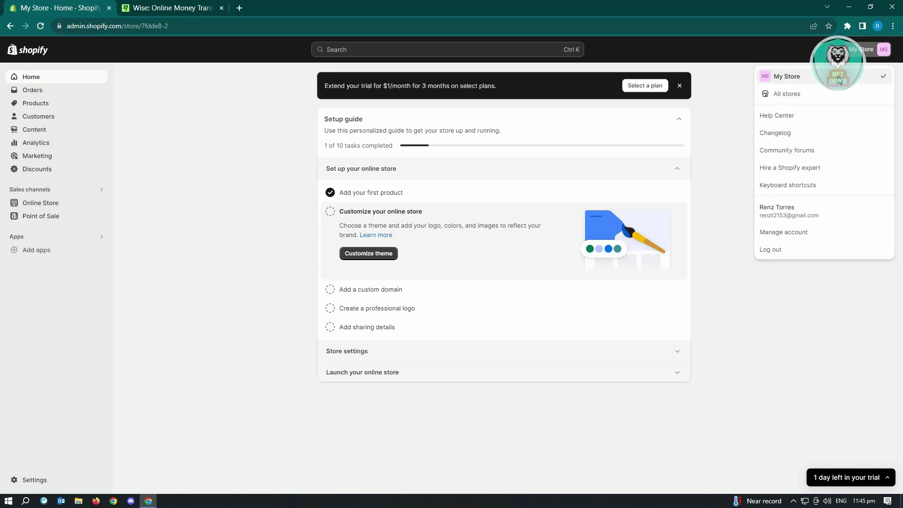
{"action": "left_click", "coordinate": [794, 116]}
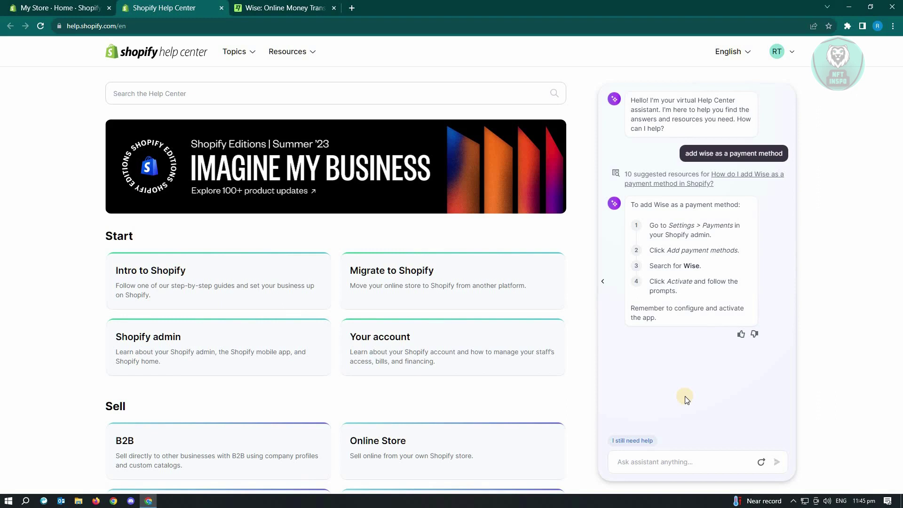
Step: Switch back to the My Store admin tab showing the setup guide
{"action": "left_click", "coordinate": [49, 8]}
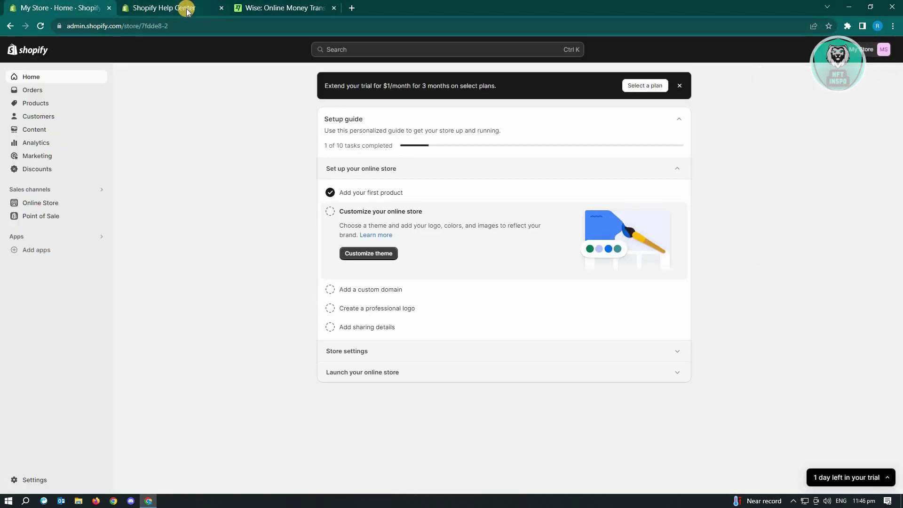